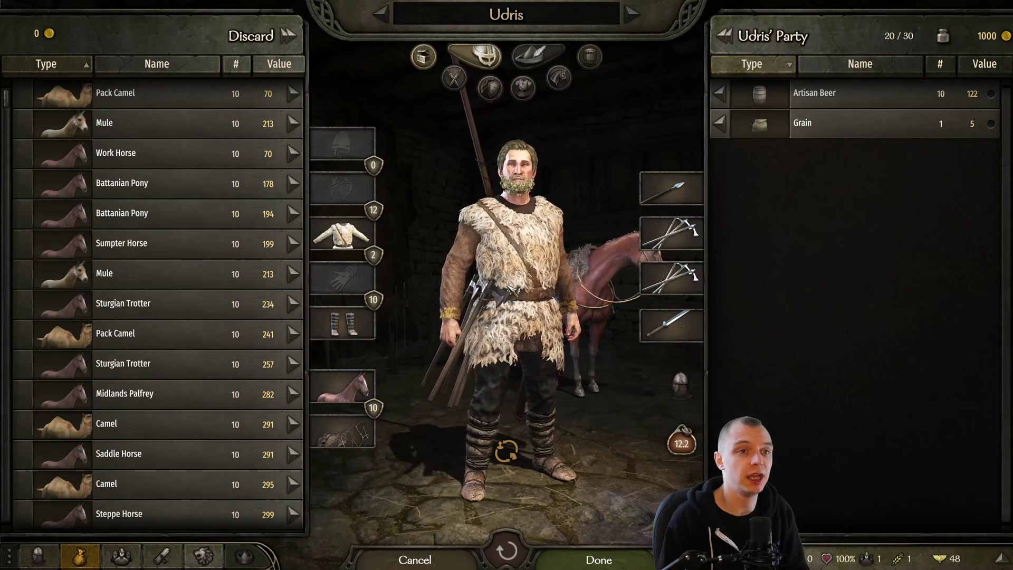
Inspect the details of the Artisan Beer item in the party inventory
mouse_move(825, 100)
left_click(787, 99)
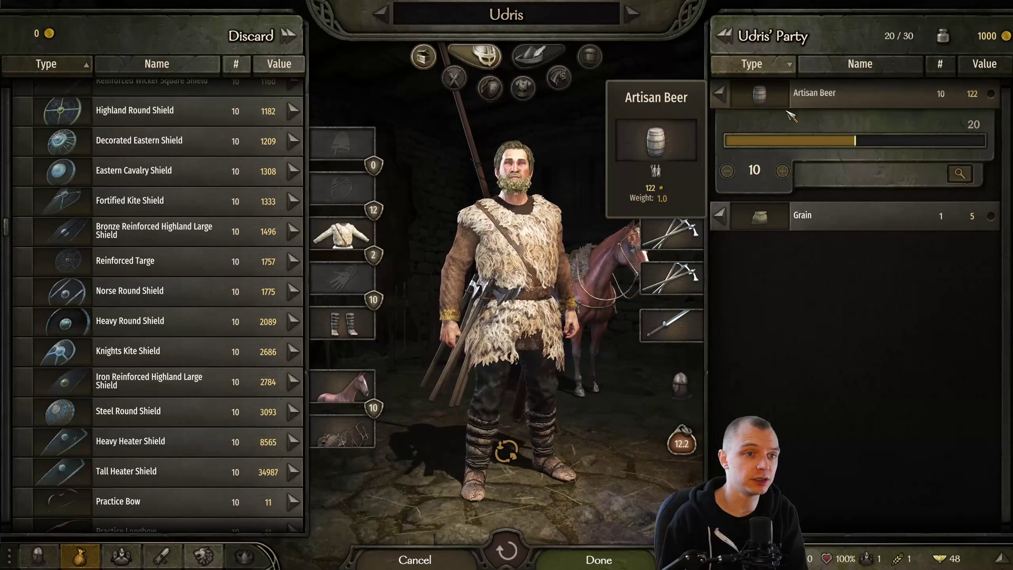
left_click(802, 92)
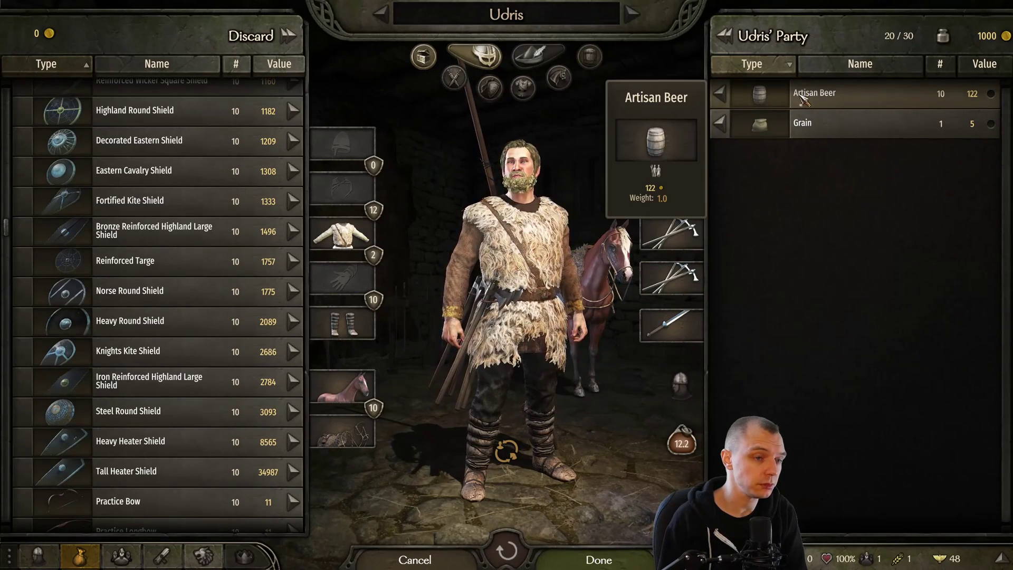
left_click(802, 93)
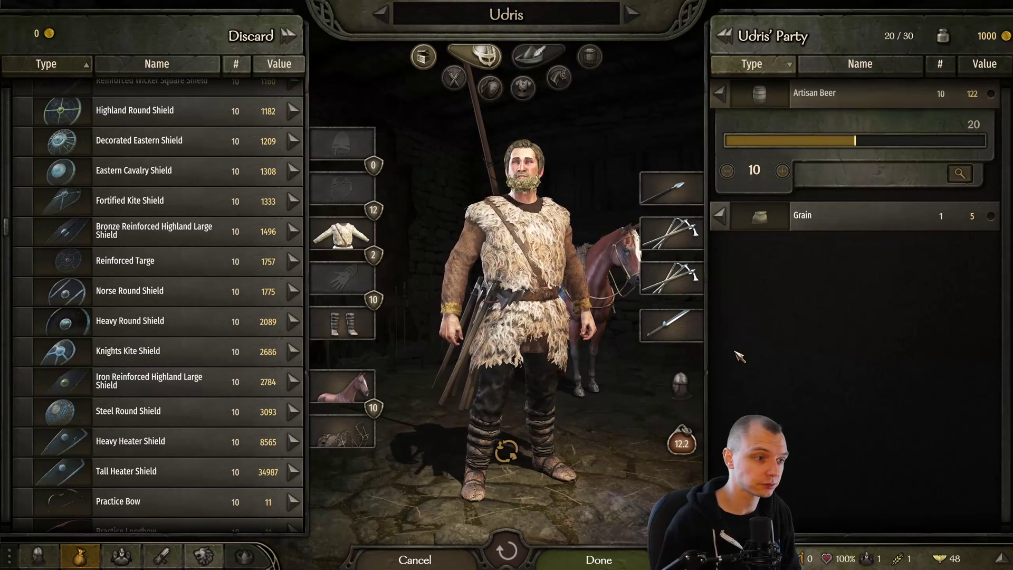
left_click(606, 442)
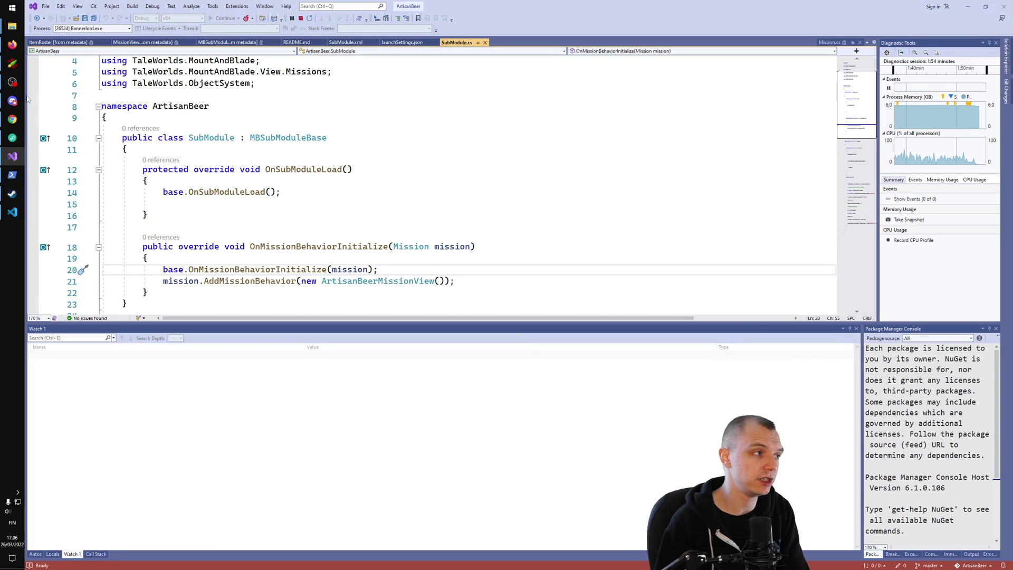
Switch to File Explorer and open the ArtisanBeer folder inside the Bannerlord Modules directory
left_click(12, 194)
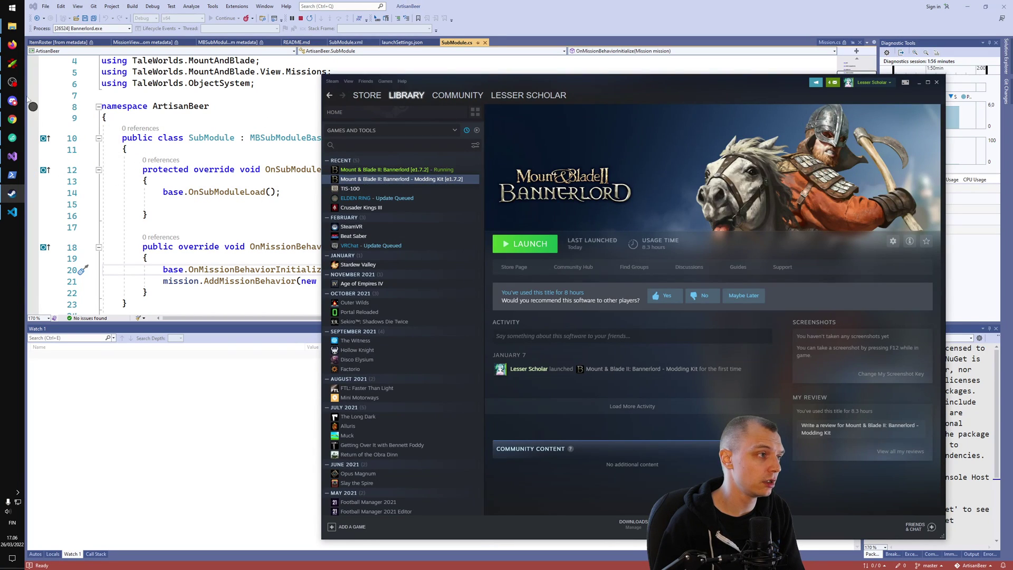
mouse_move(12, 26)
left_click(58, 92)
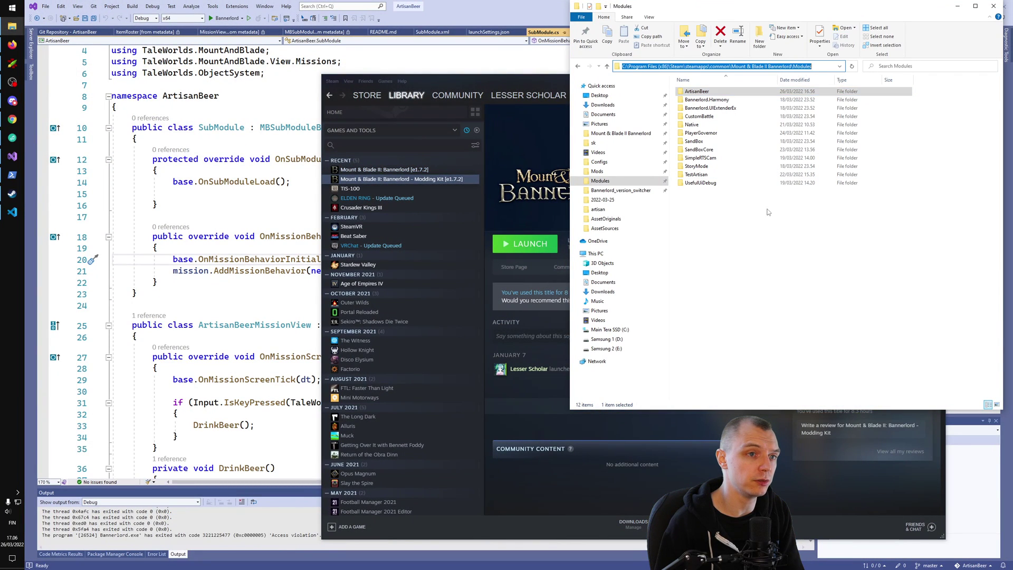
double_click(697, 92)
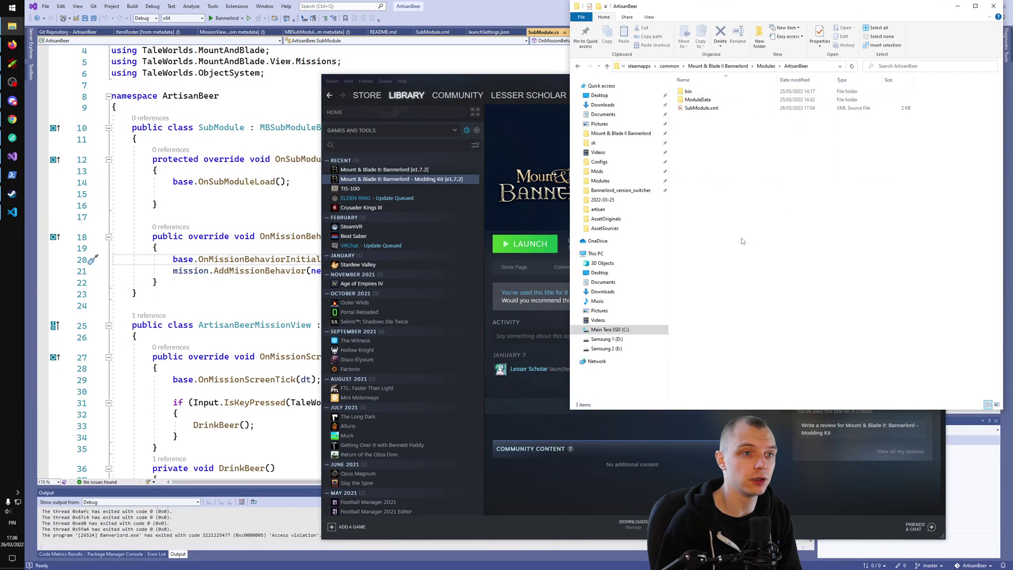
Create a new folder named Assets in the ArtisanBeer module folder
right_click(700, 154)
mouse_move(749, 290)
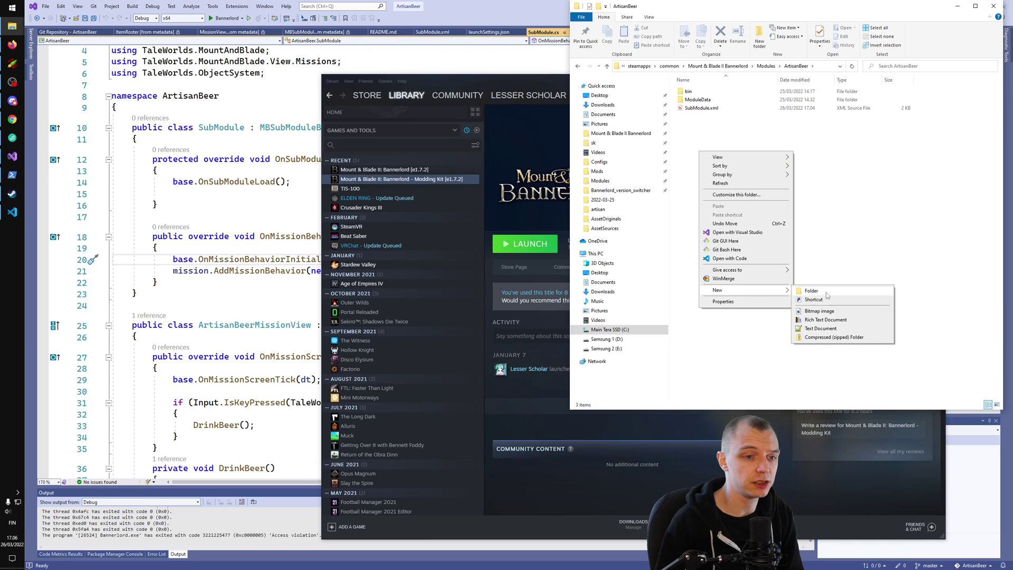
left_click(812, 290)
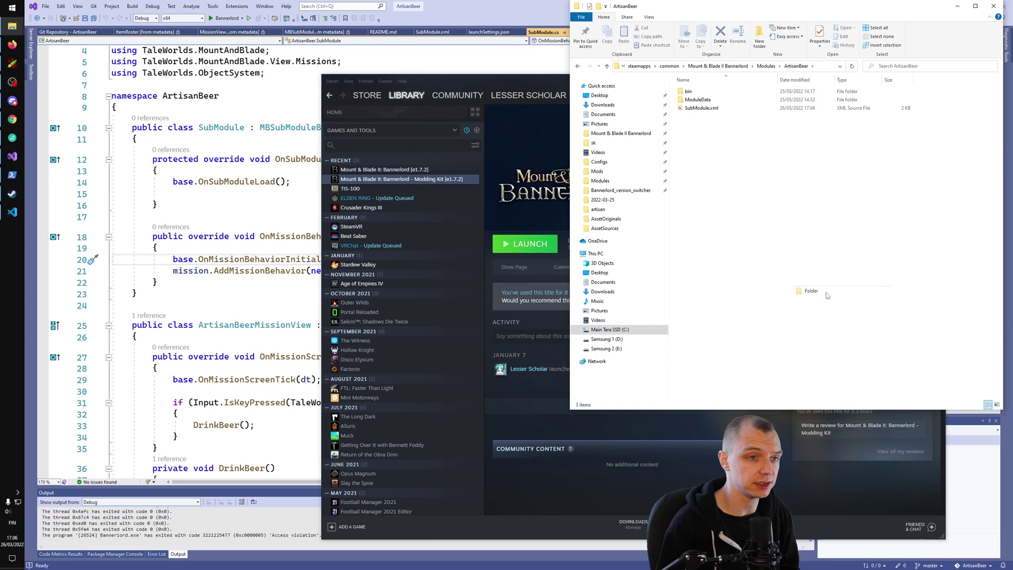
type("Asset")
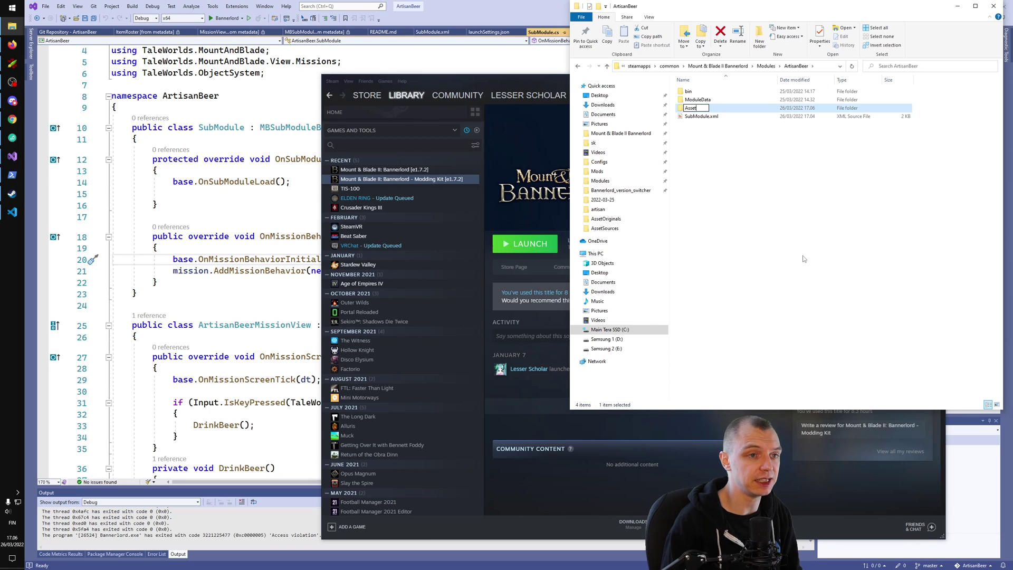
type("s")
key("Return")
Create a second folder named AssetSources in the ArtisanBeer module folder
right_click(766, 165)
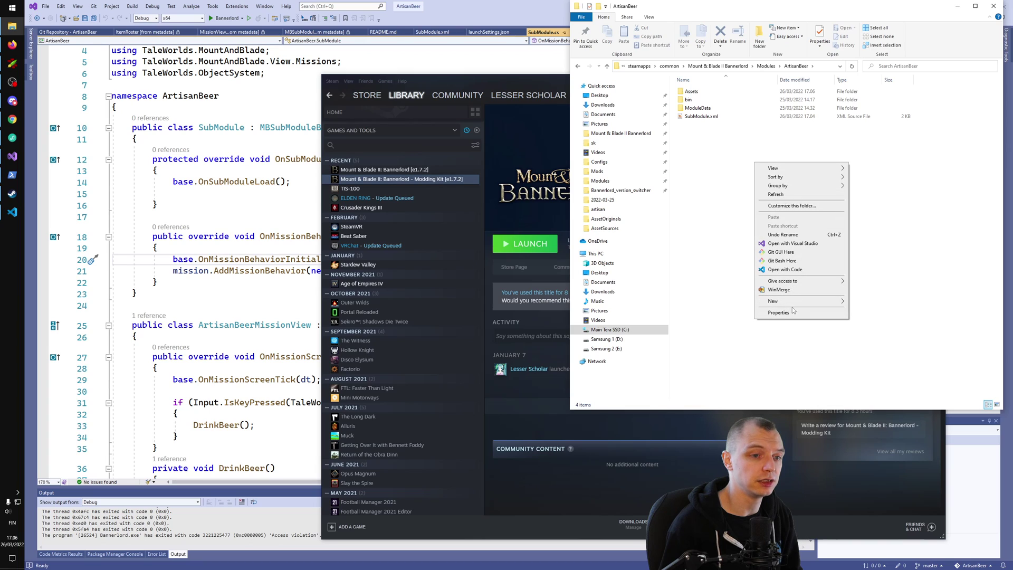
mouse_move(793, 302)
left_click(895, 300)
type("As")
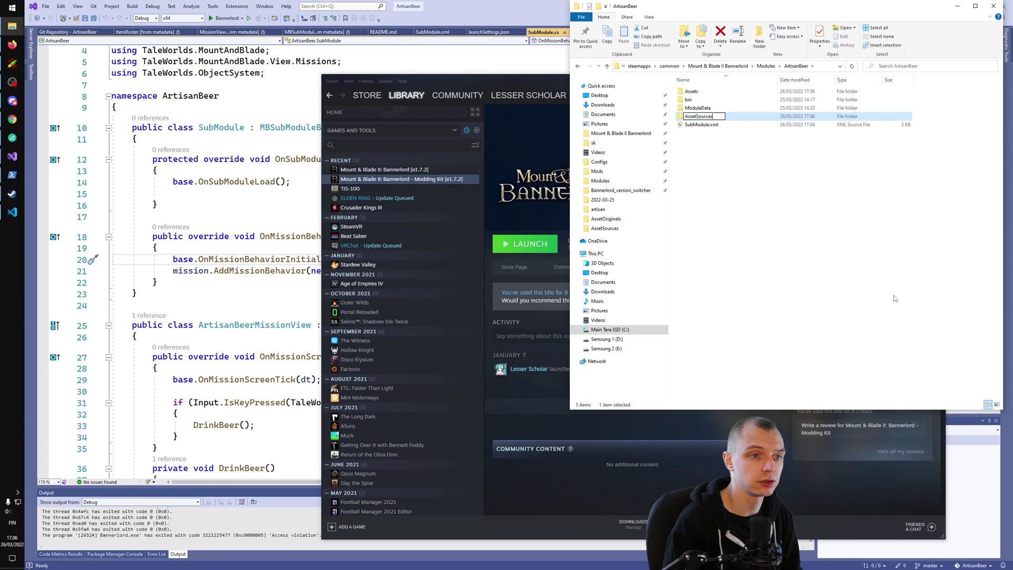
type("setSources")
key("Return")
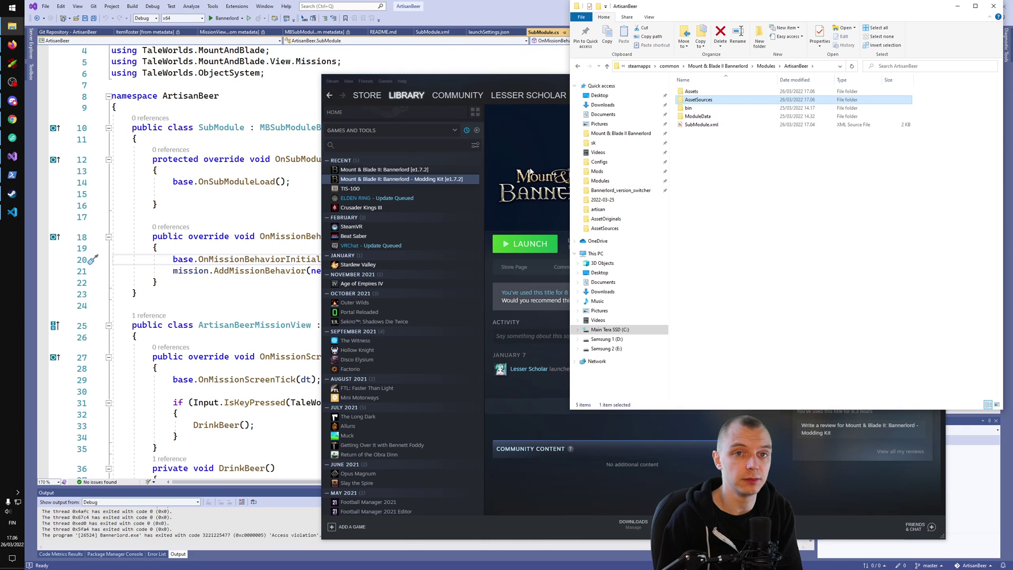
Switch to Steam, launch the Bannerlord Modding Kit and check in its mod list that ArtisanBeer is enabled
left_click(466, 255)
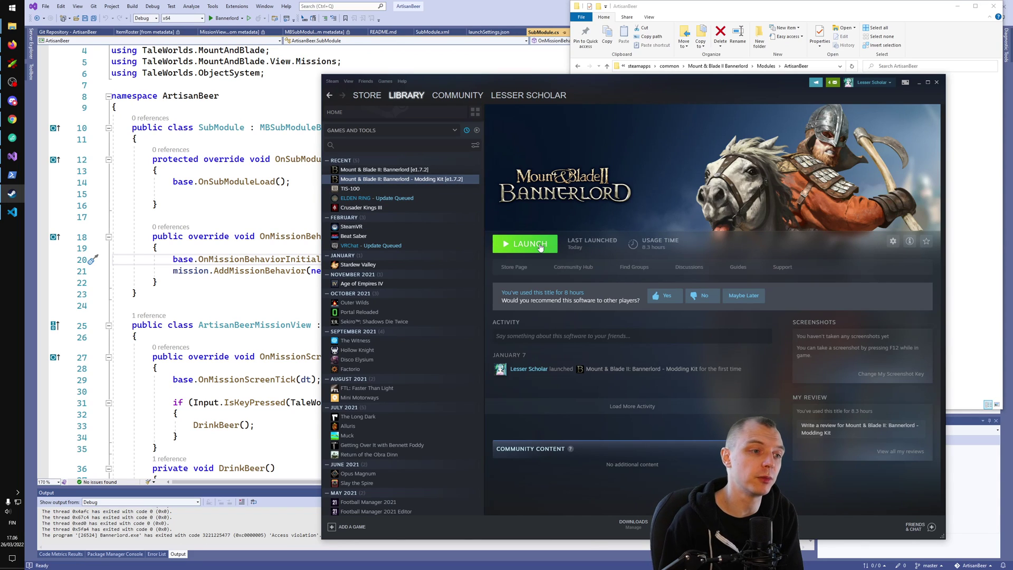
left_click(546, 244)
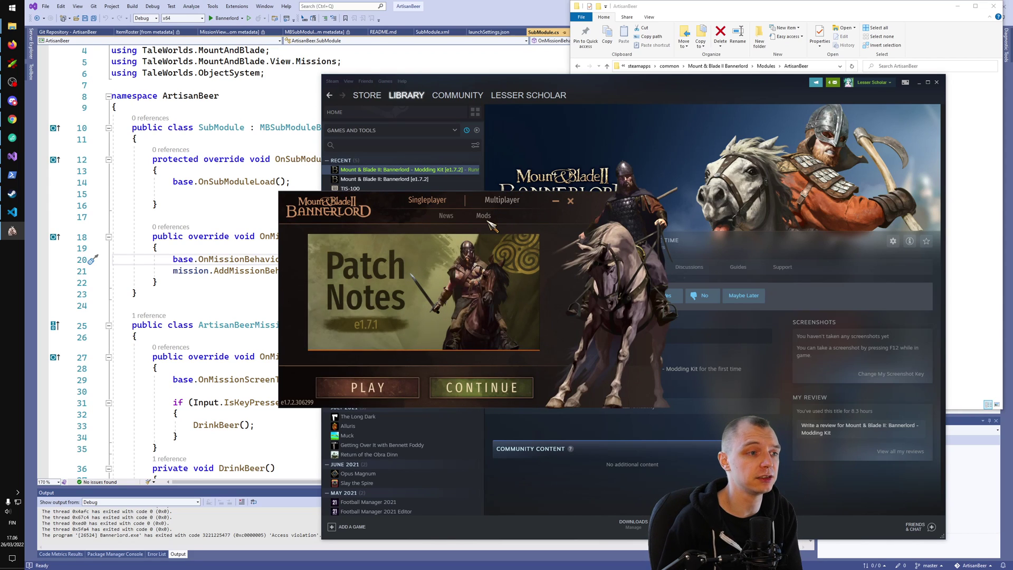
left_click(488, 221)
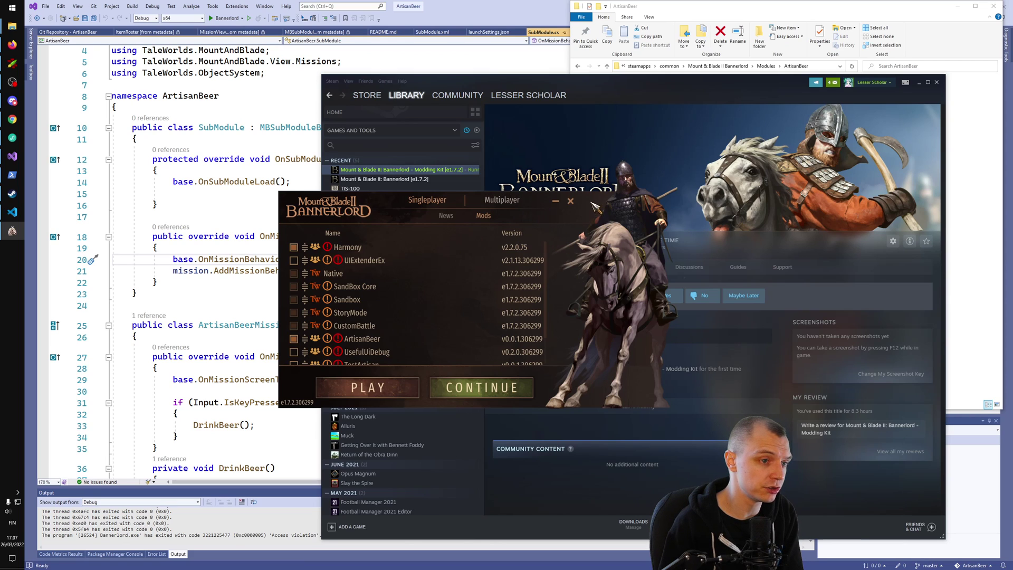
left_click_drag(594, 203, 638, 231)
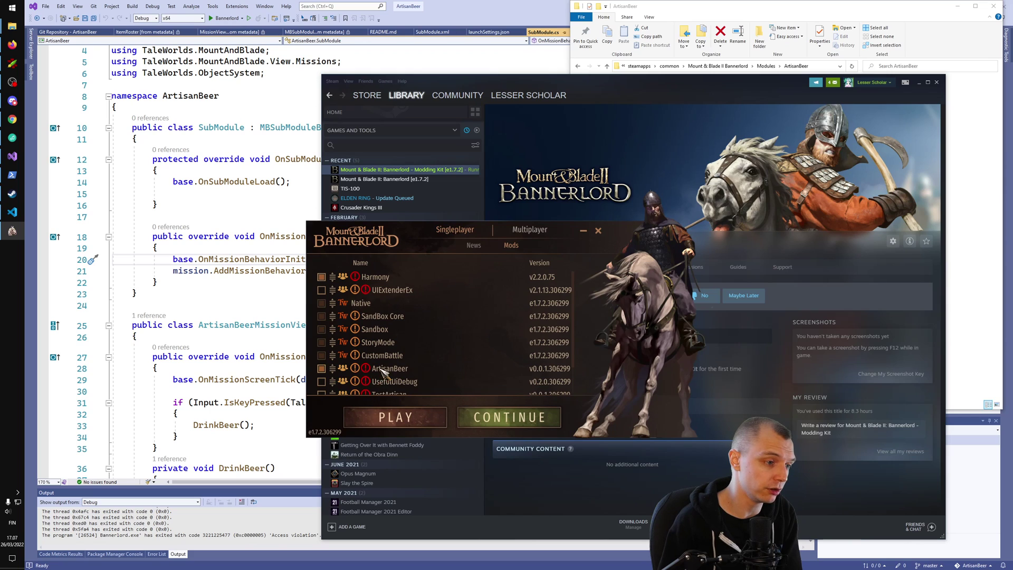
scroll(345, 364, "down", 2)
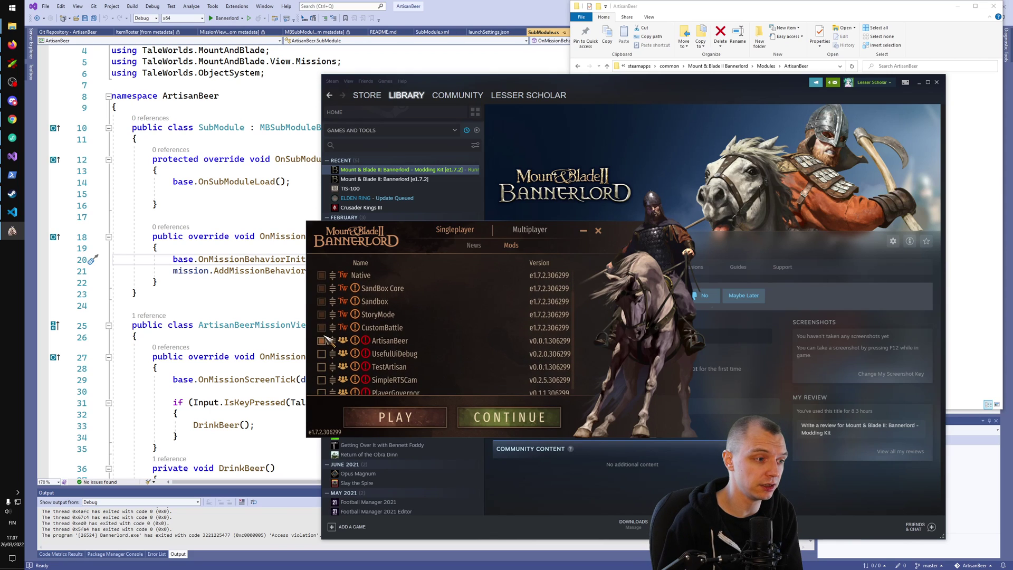
left_click(322, 340)
scroll(338, 338, "down", 1)
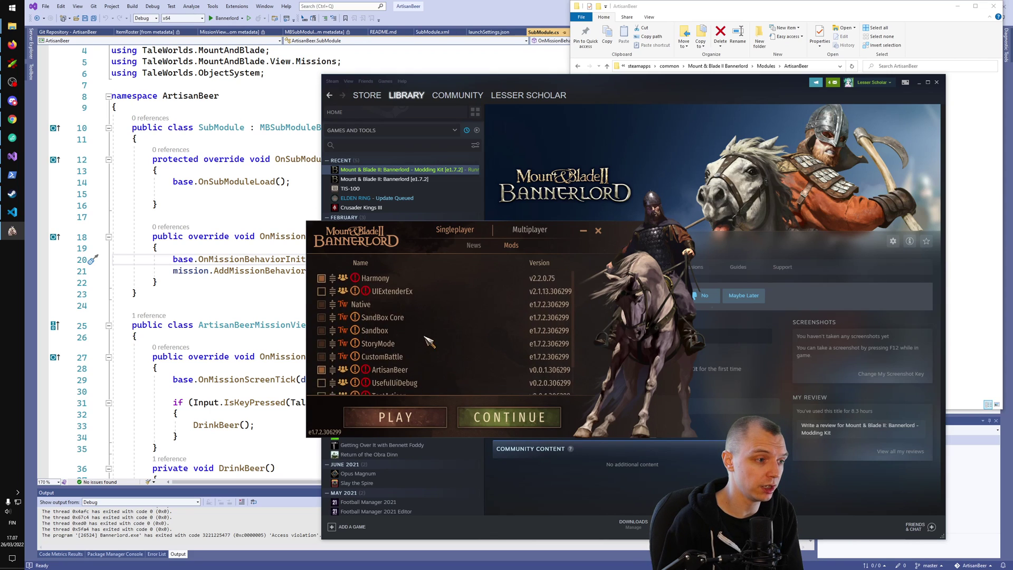
Start the modding kit with the Harmony and ArtisanBeer mods, accepting the caution and dismissing the startup dialogs
left_click(417, 422)
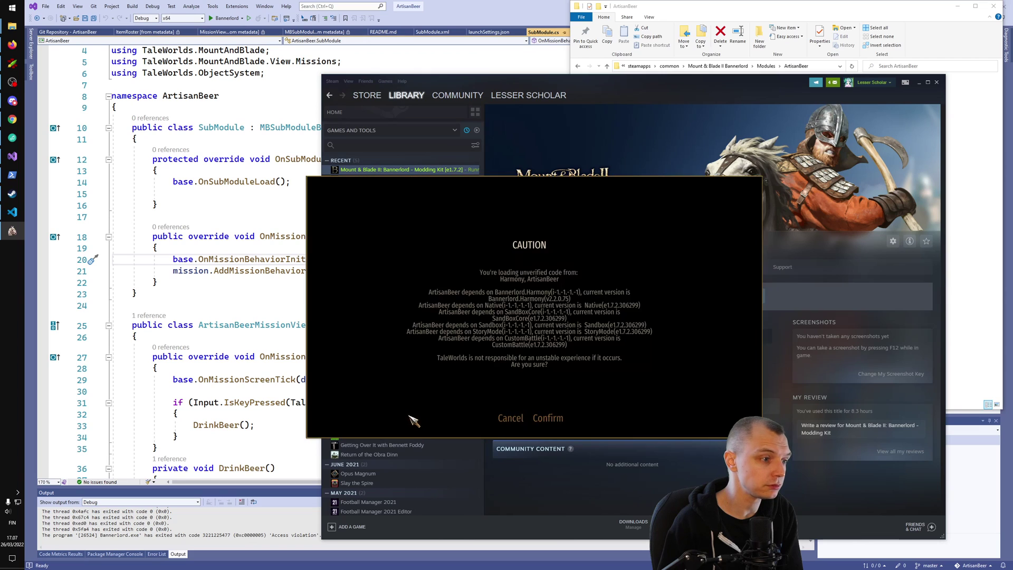
left_click(549, 416)
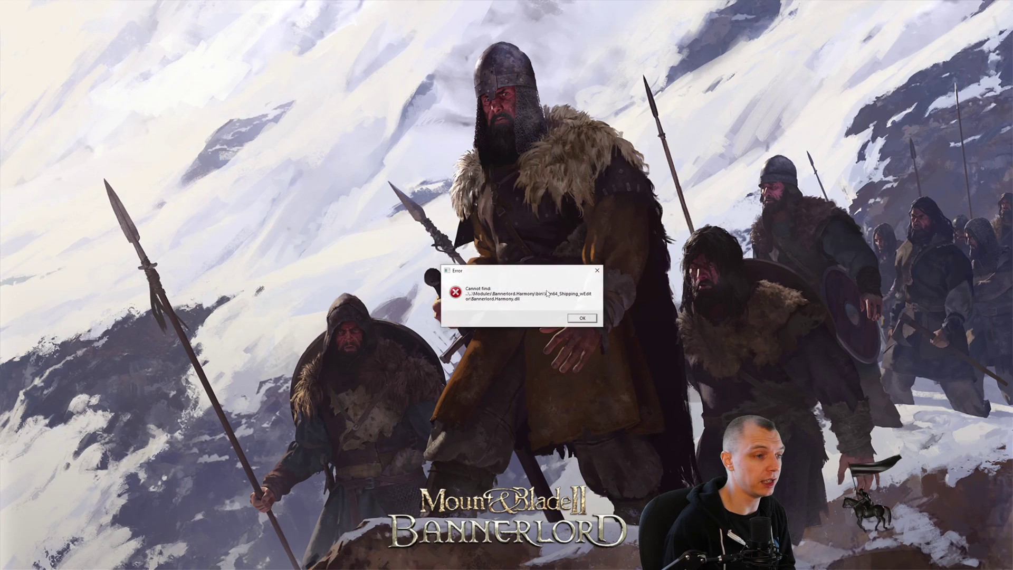
left_click(584, 321)
left_click(581, 319)
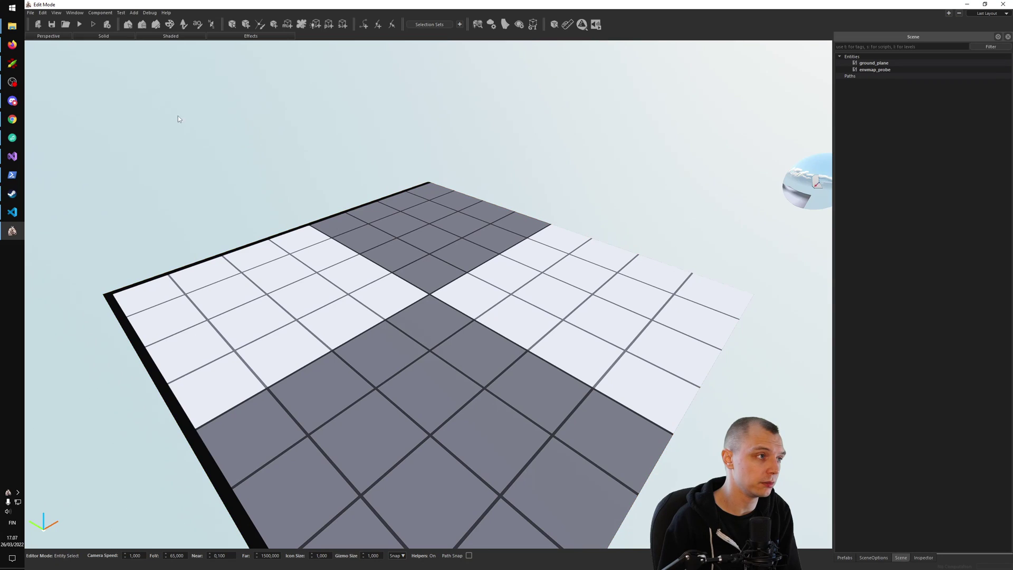
Leave the editor's Edit Mode for the main menu without saving the scene
left_click(30, 12)
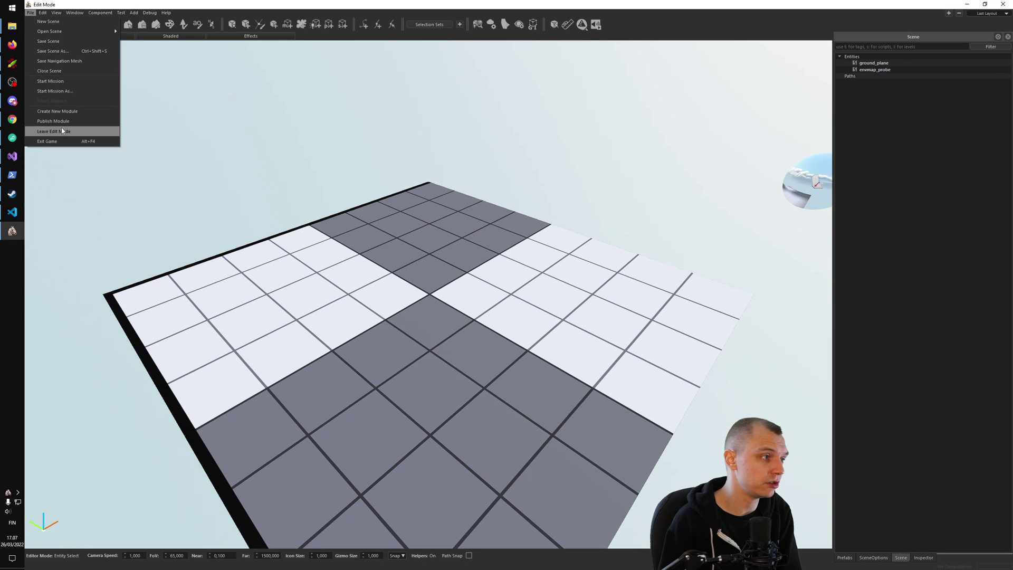
left_click(417, 207)
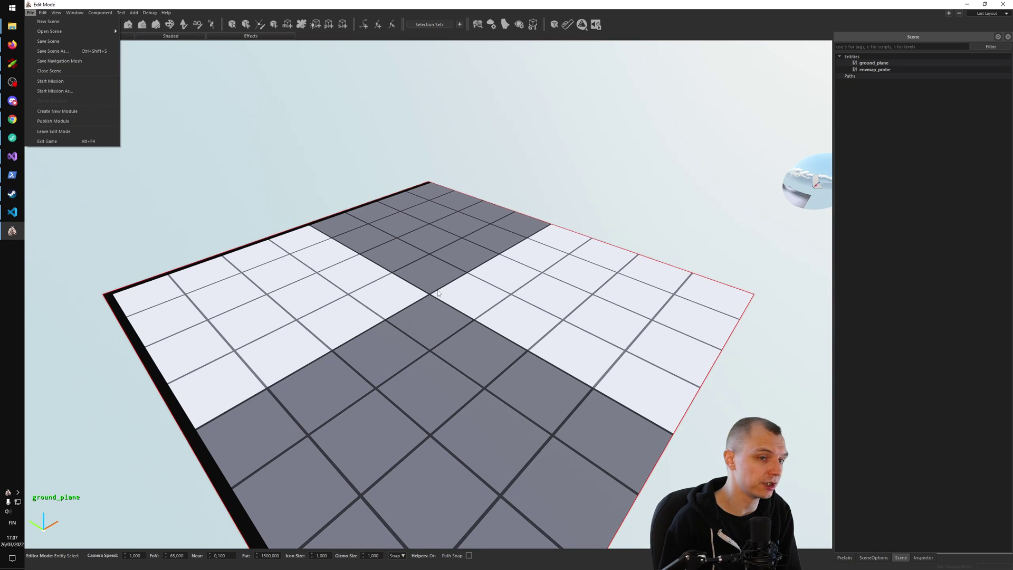
left_click(241, 195)
left_click(73, 133)
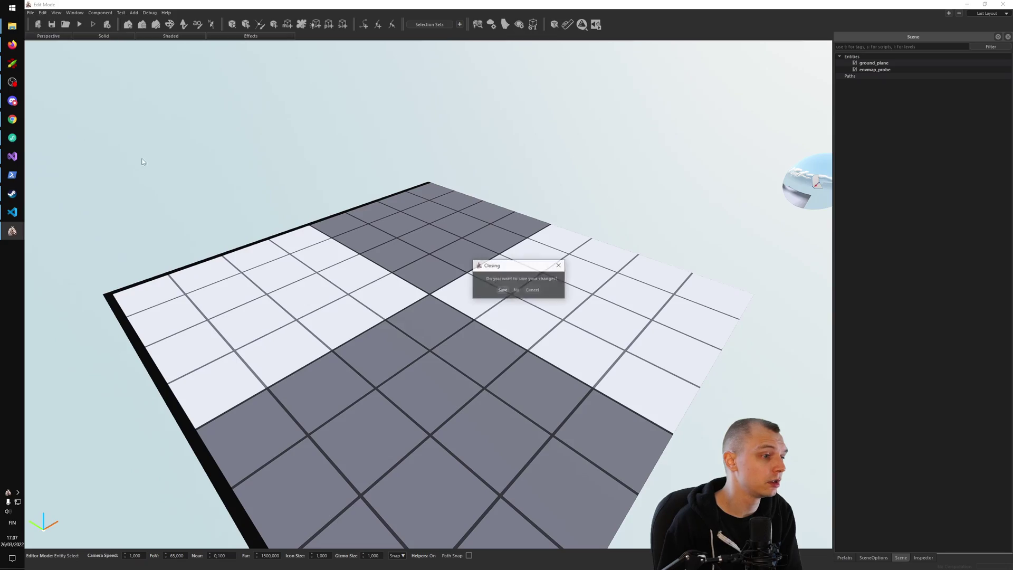
left_click(517, 291)
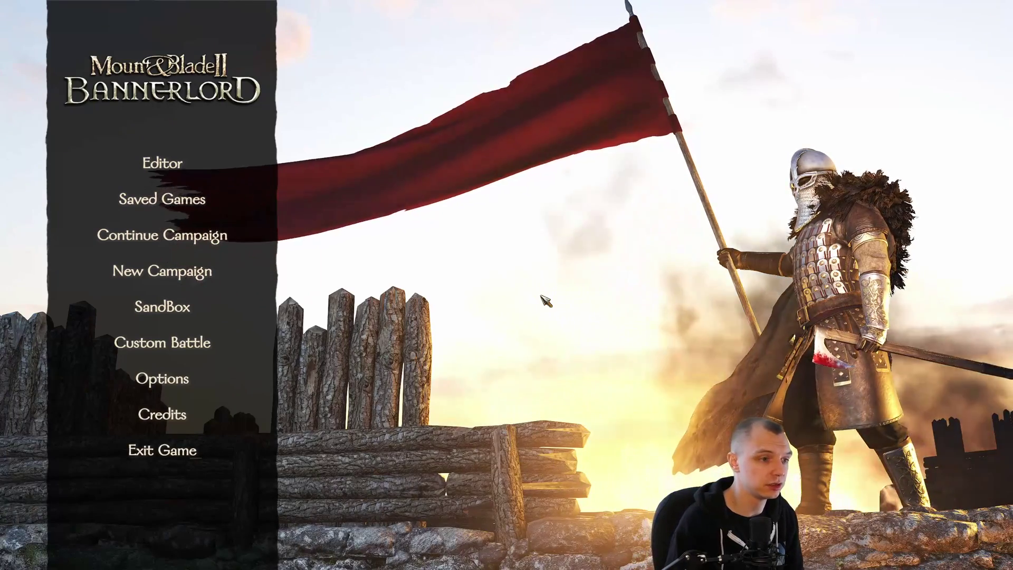
Open the developer console and run resource.show_resource_browser
key("alt+grave")
type("re")
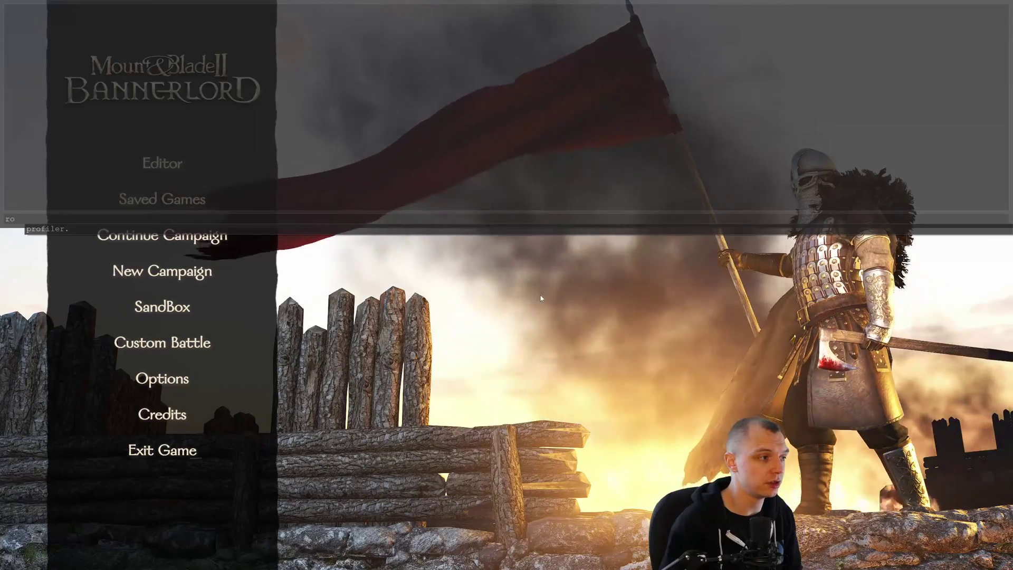
type("source.")
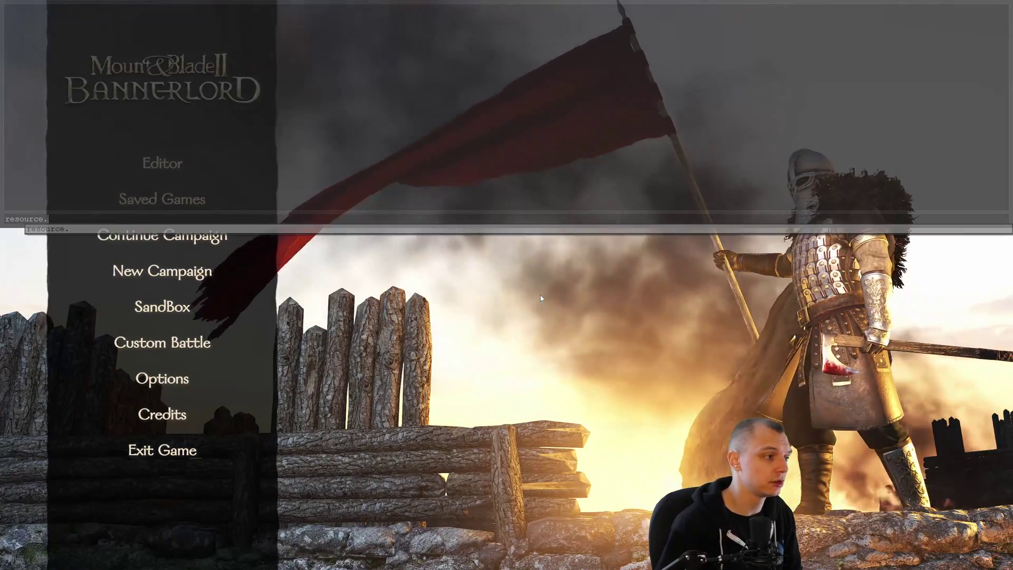
type("show_resource_browser")
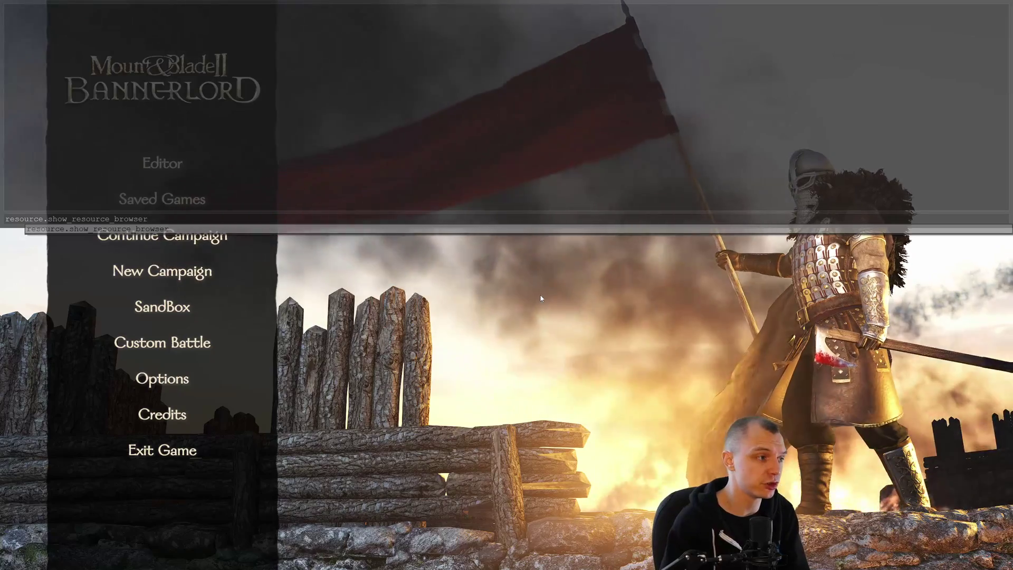
key("Return")
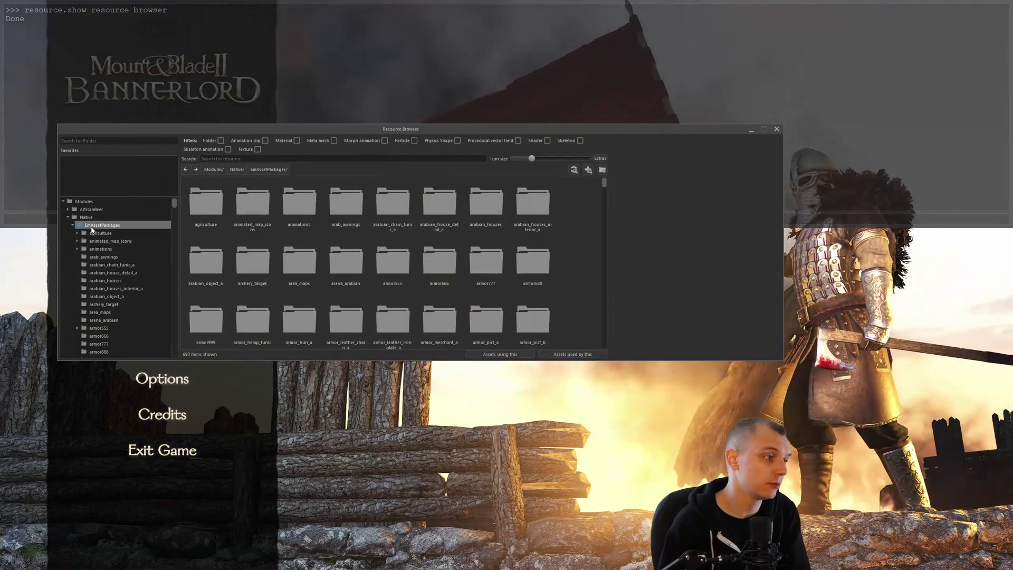
Collapse the Native module in the Resource Browser and select the Assets folder of the ArtisanBeer module
left_click(69, 216)
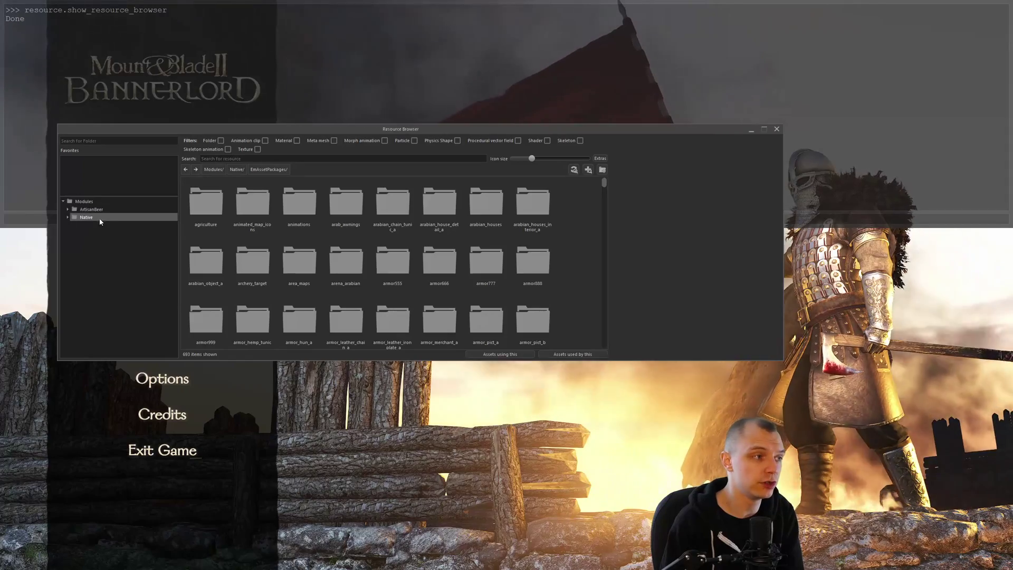
left_click(93, 210)
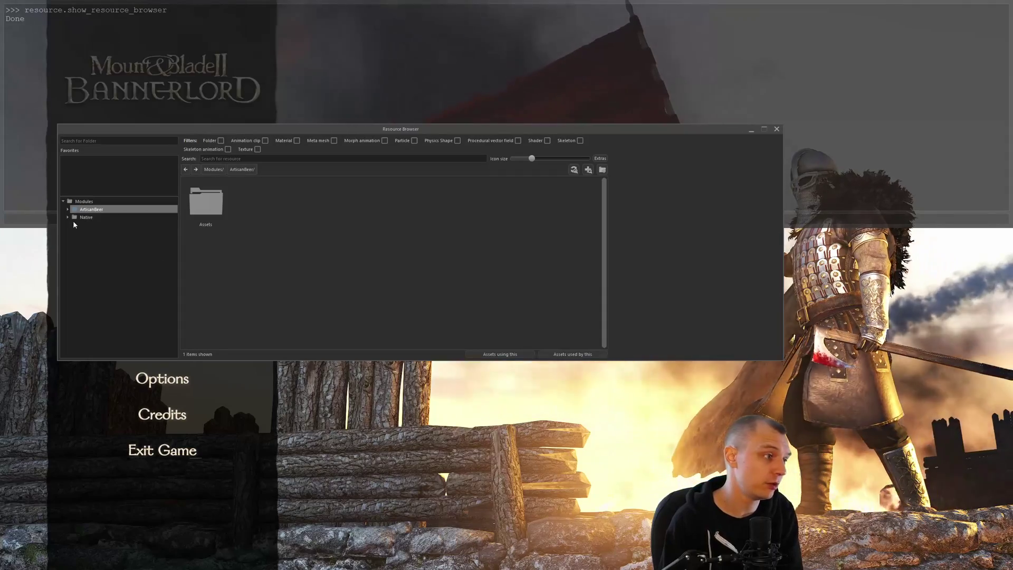
left_click(225, 223)
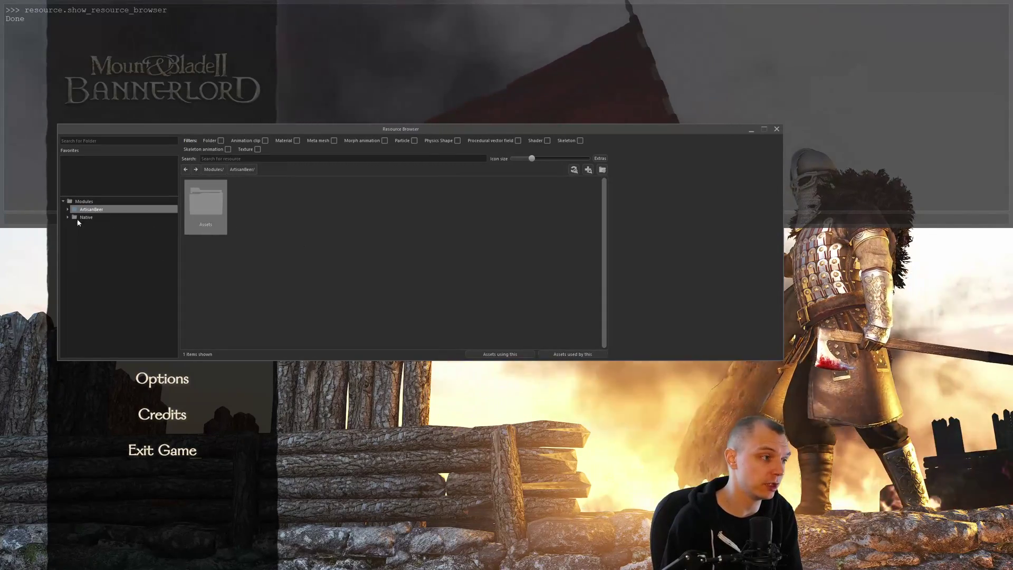
Expand the Native module and examine its asset folders, including armor_hun_a, conversation_backgrounds, empire_castle_gatehouse_a_l2, empire_keep_a and empire_keep_d
left_click(67, 217)
scroll(140, 258, "down", 5)
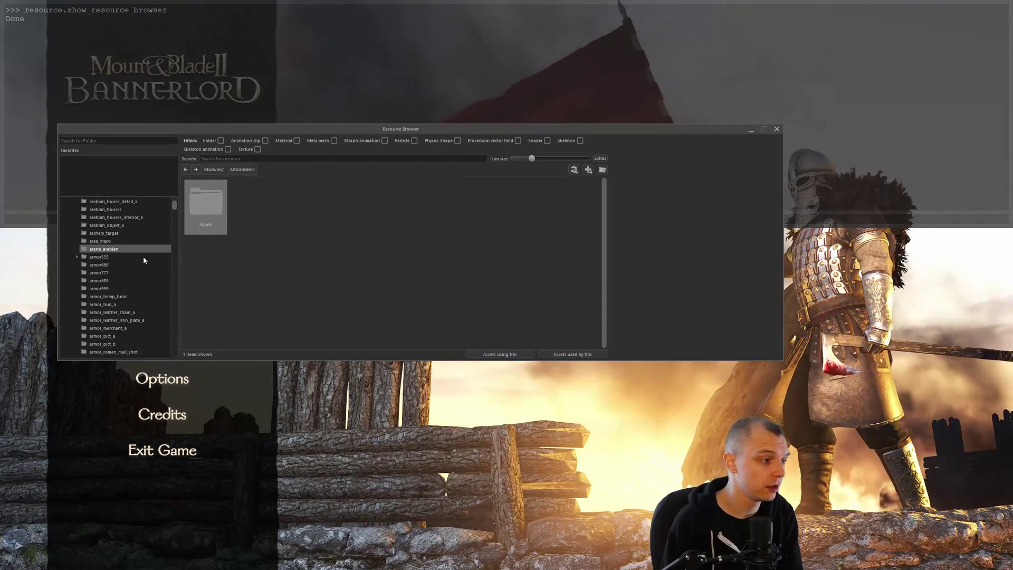
left_click(122, 257)
scroll(127, 306, "down", 6)
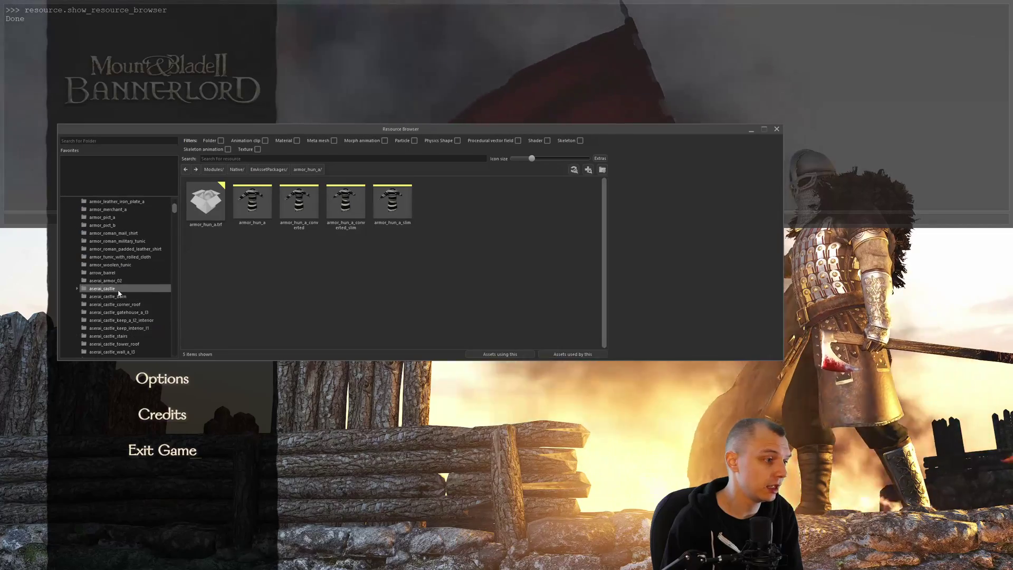
scroll(128, 315, "down", 10)
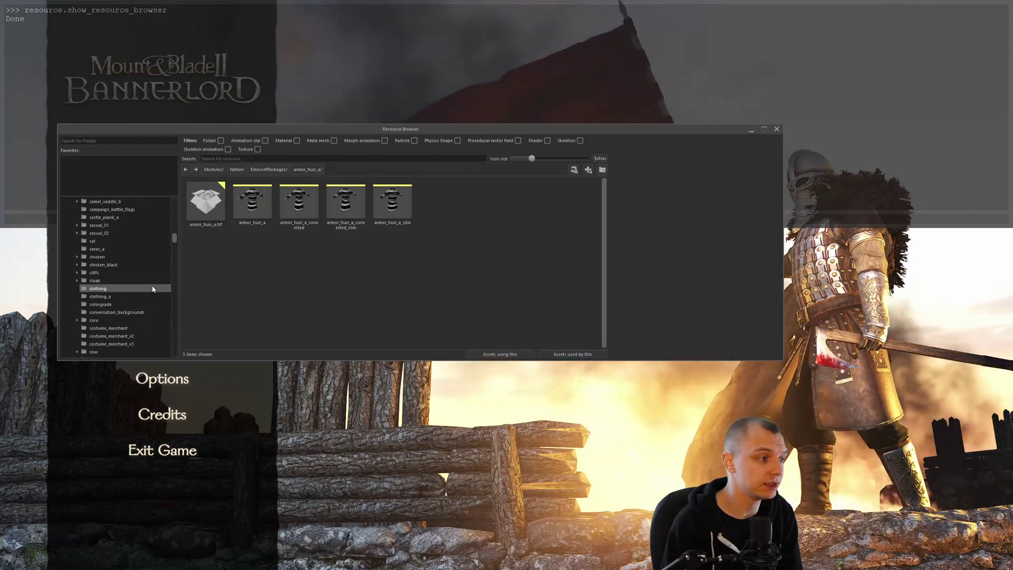
left_click(129, 313)
scroll(127, 314, "down", 7)
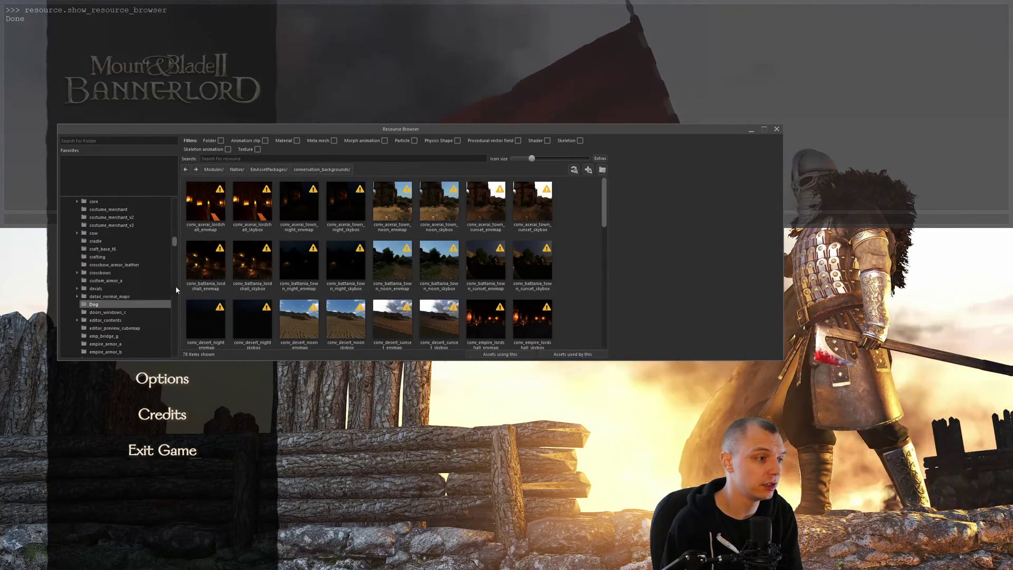
left_click(109, 303)
scroll(111, 306, "down", 5)
left_click(115, 312)
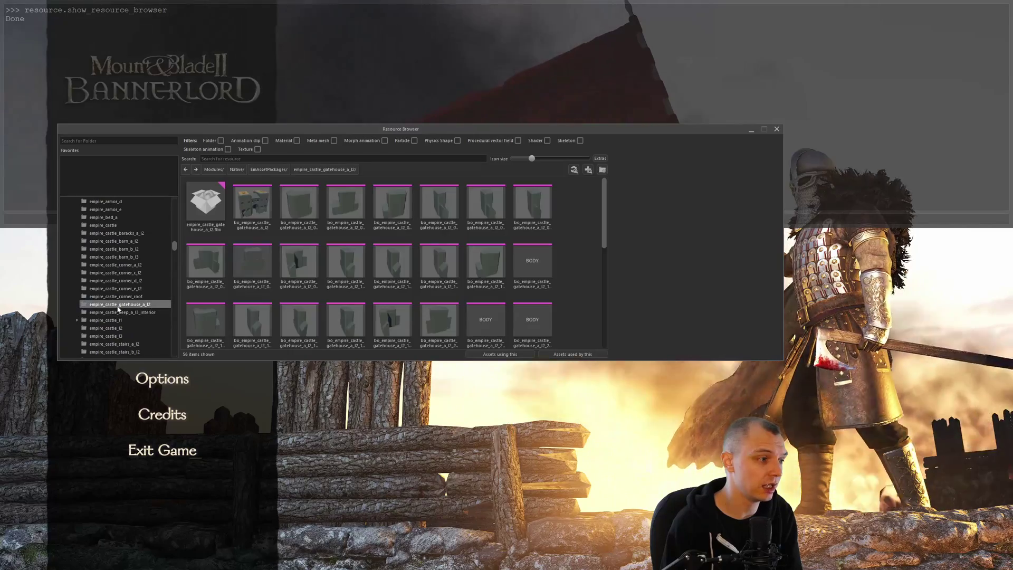
scroll(117, 313, "down", 5)
left_click(125, 327)
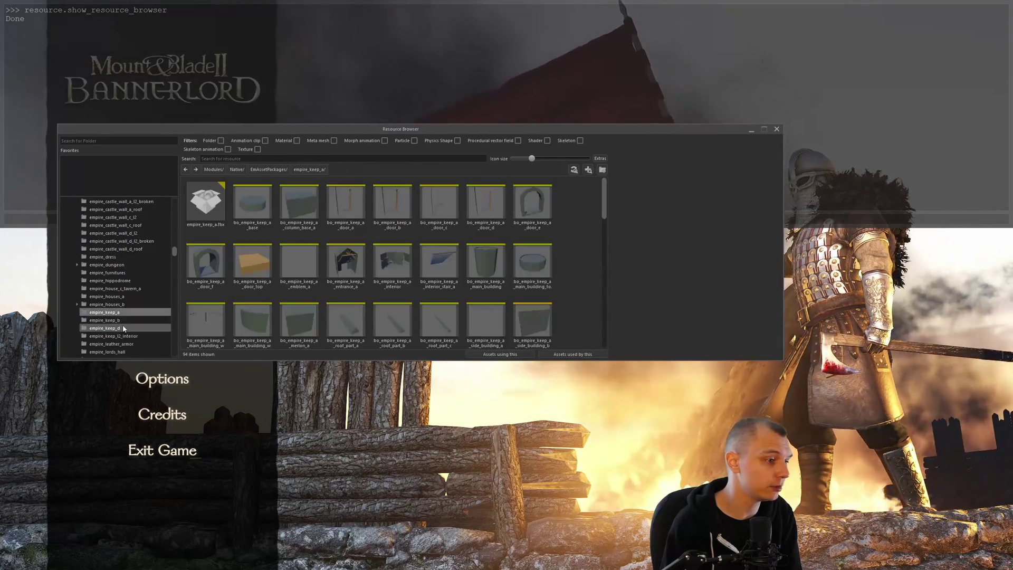
left_click_drag(174, 252, 175, 200)
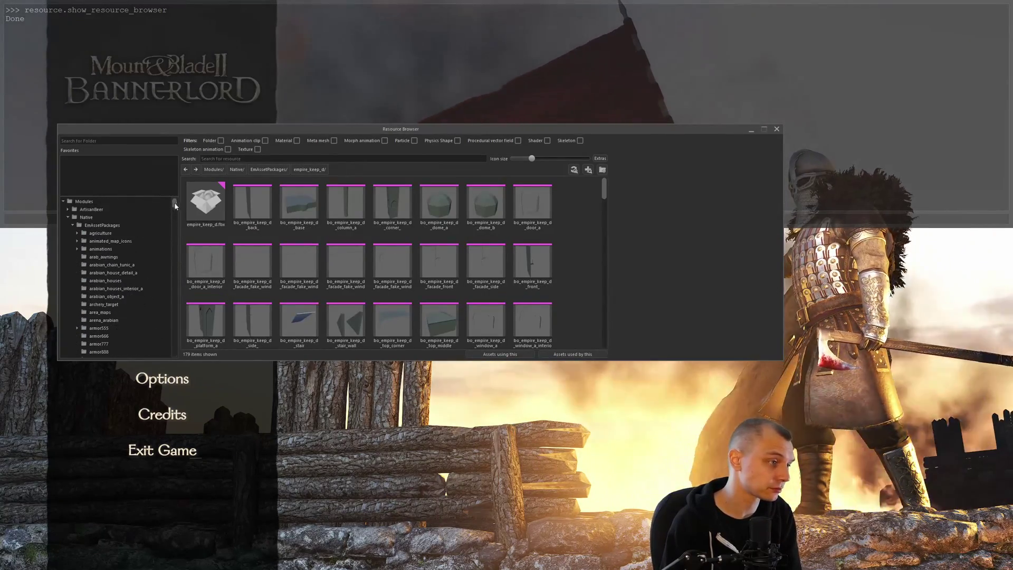
Search the ArtisanBeer module and the Native module for "cup" and look through the matching resources
left_click(112, 209)
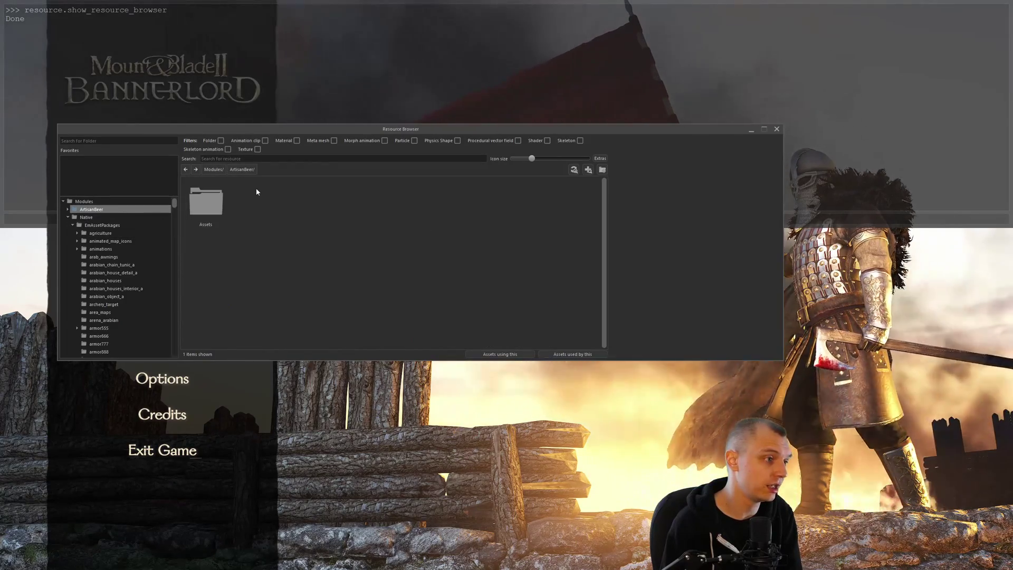
type("cup")
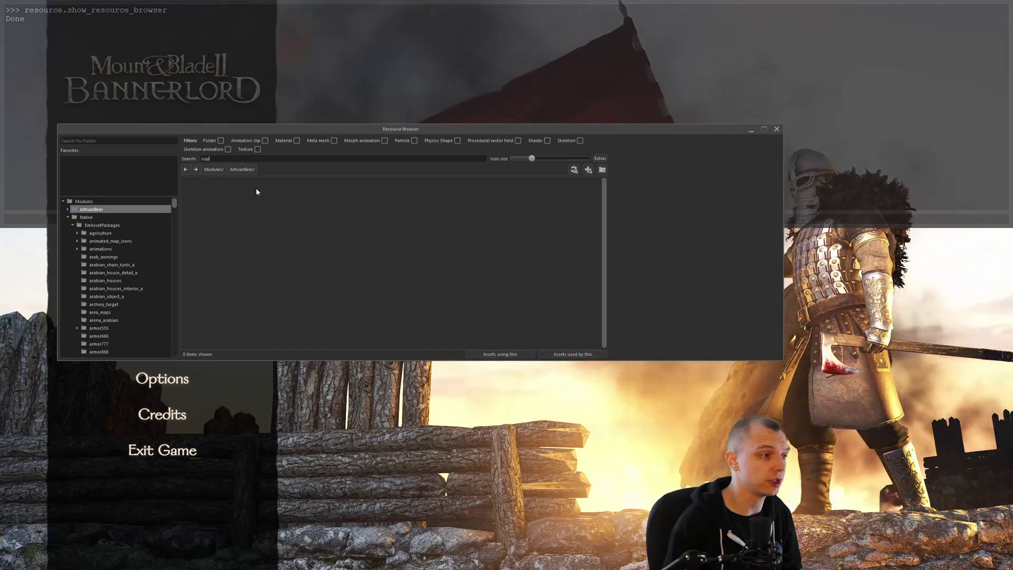
left_click(86, 217)
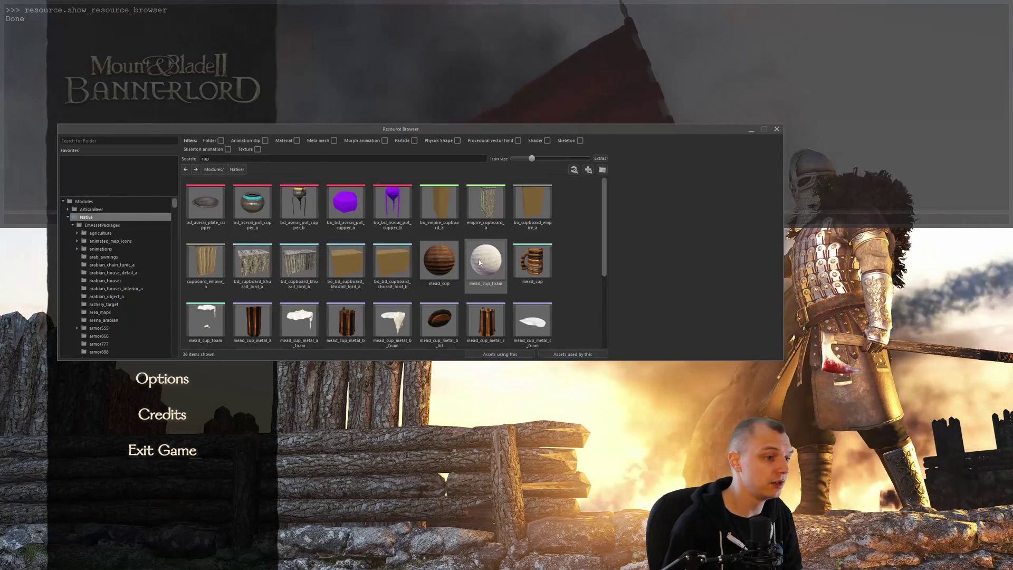
scroll(461, 262, "down", 1)
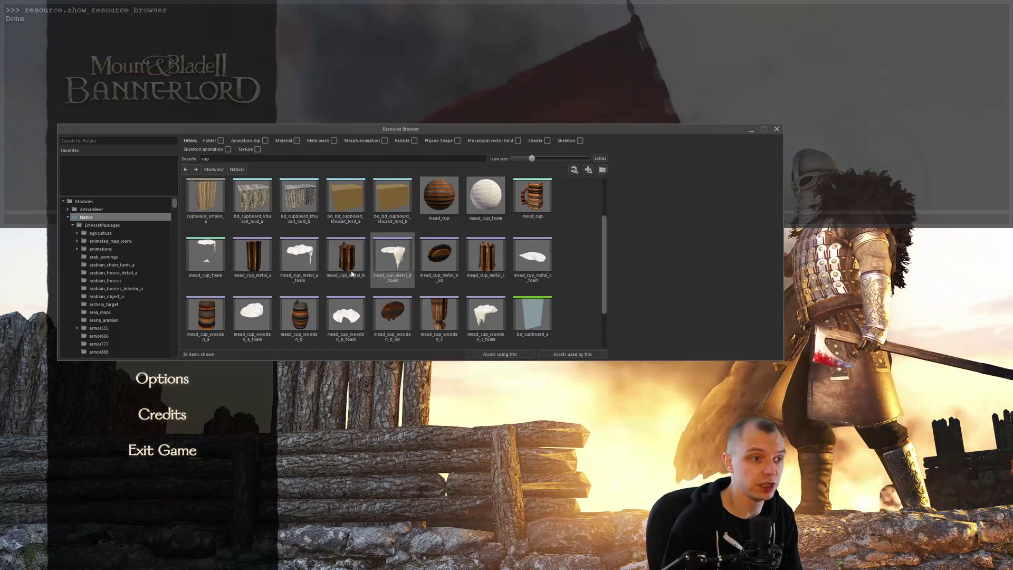
scroll(384, 285, "up", 1)
scroll(384, 285, "up", 1)
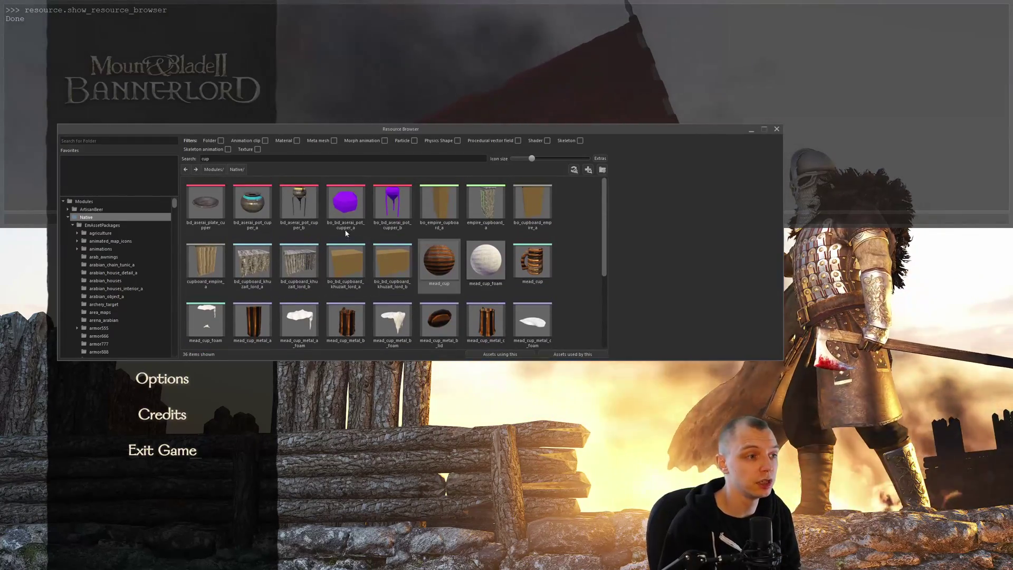
Clear the resource search and return to the ArtisanBeer module's folder
double_click(205, 159)
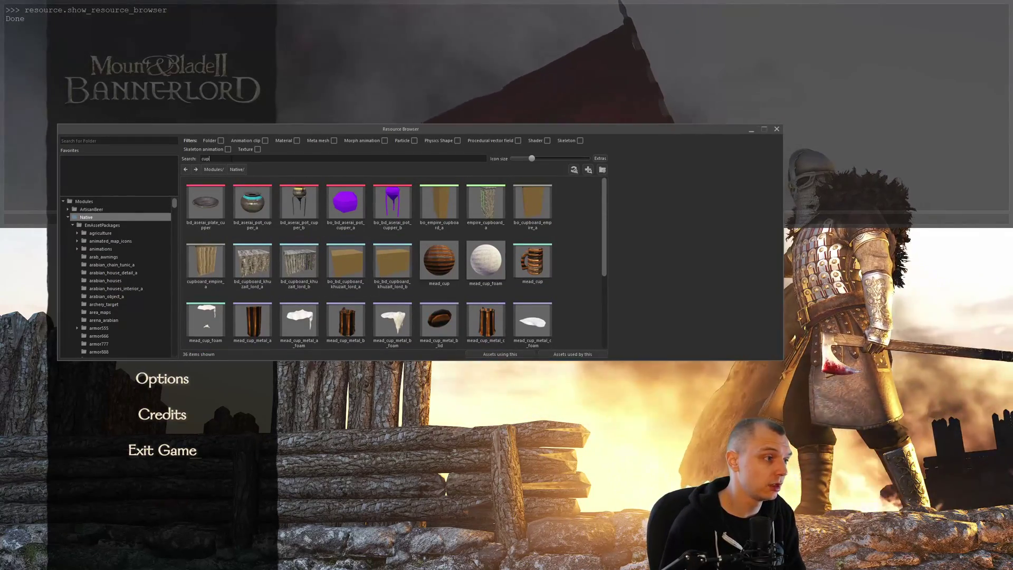
key("BackSpace")
left_click(91, 209)
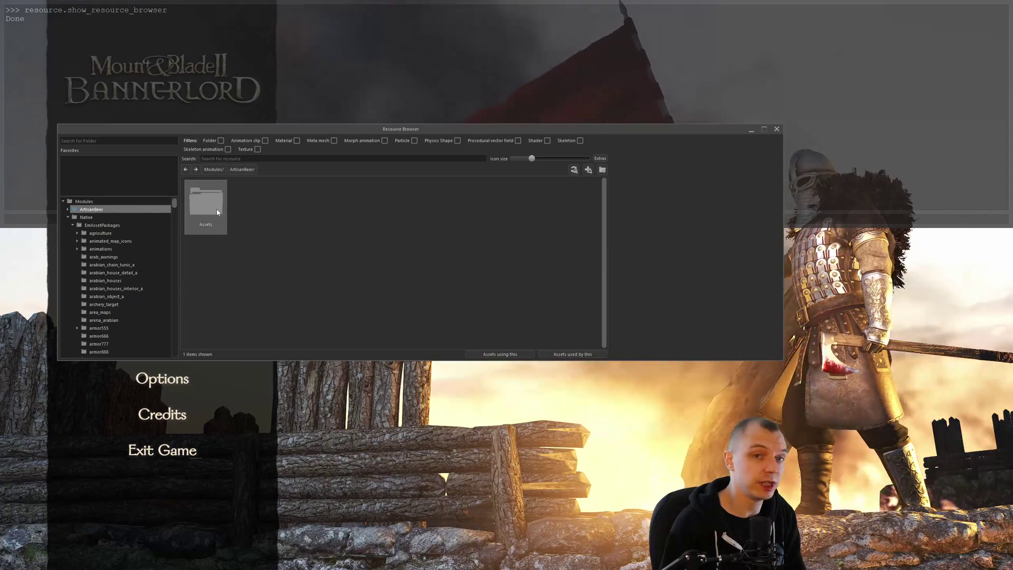